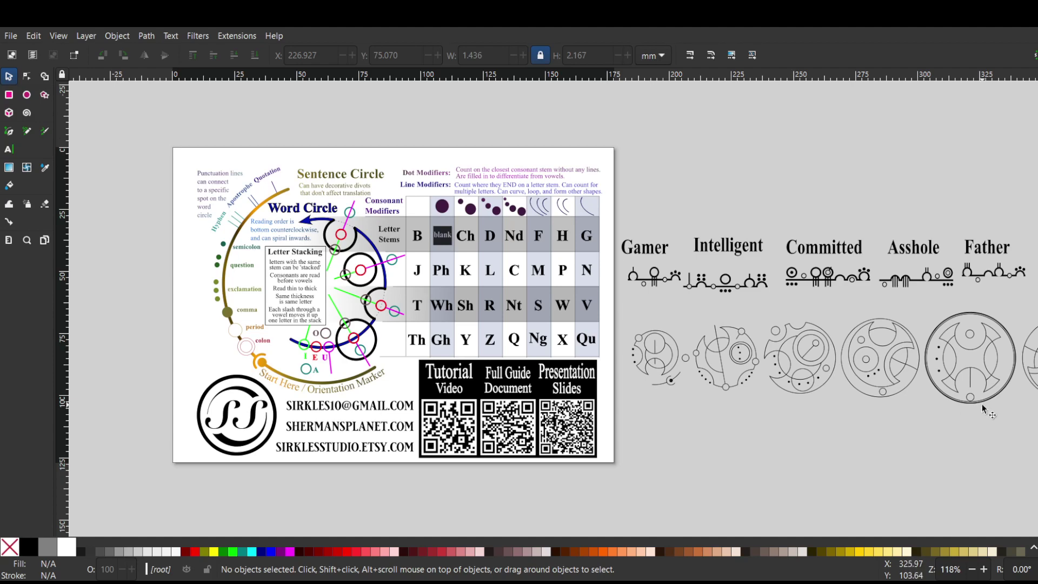
# Insert the missing 'ge' glyphs into the Intelligent Sherman text, making it 11 characters long.
pyautogui.moveTo(983, 410); pyautogui.dragTo(637, 403)
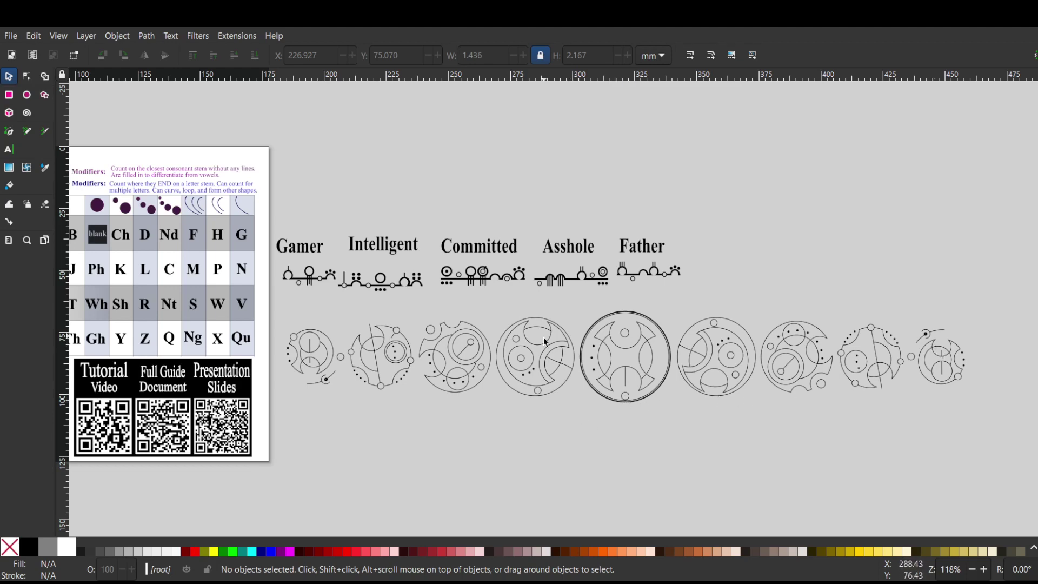
pyautogui.hscroll(-10, 878, 346)
pyautogui.hscroll(-1, 879, 346)
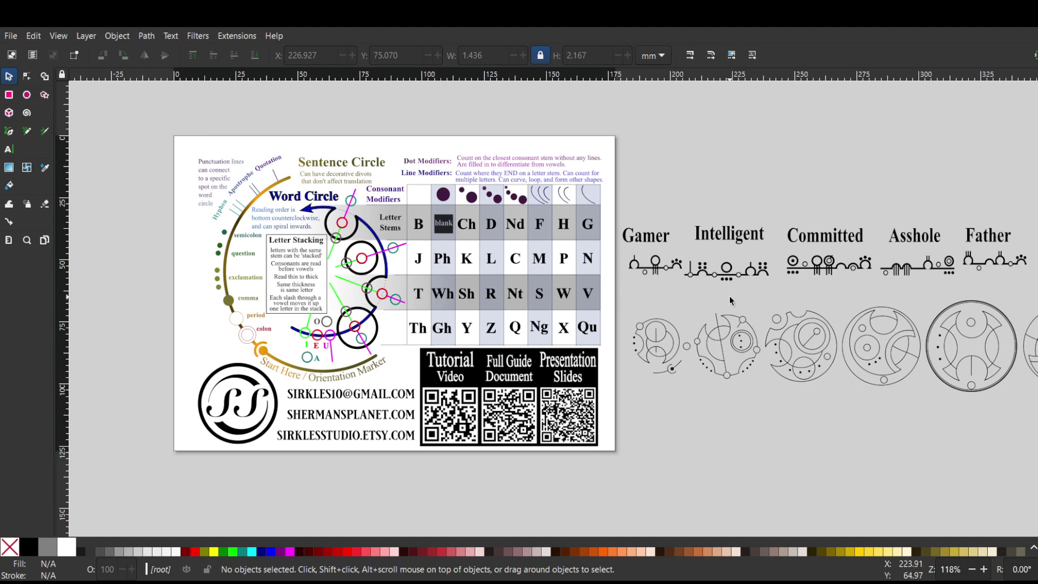
pyautogui.click(731, 270)
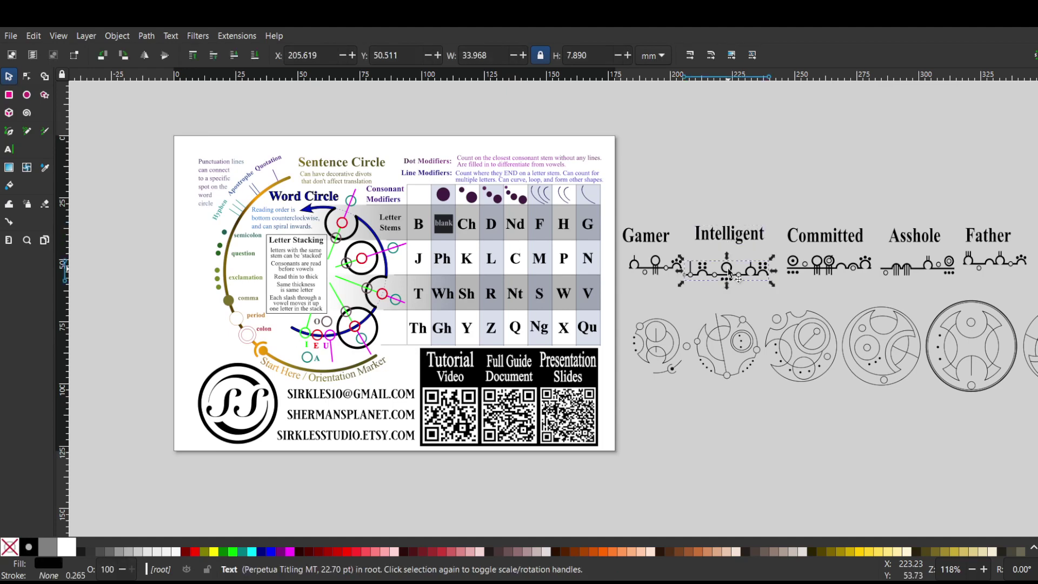
pyautogui.doubleClick(732, 272)
pyautogui.write('l')
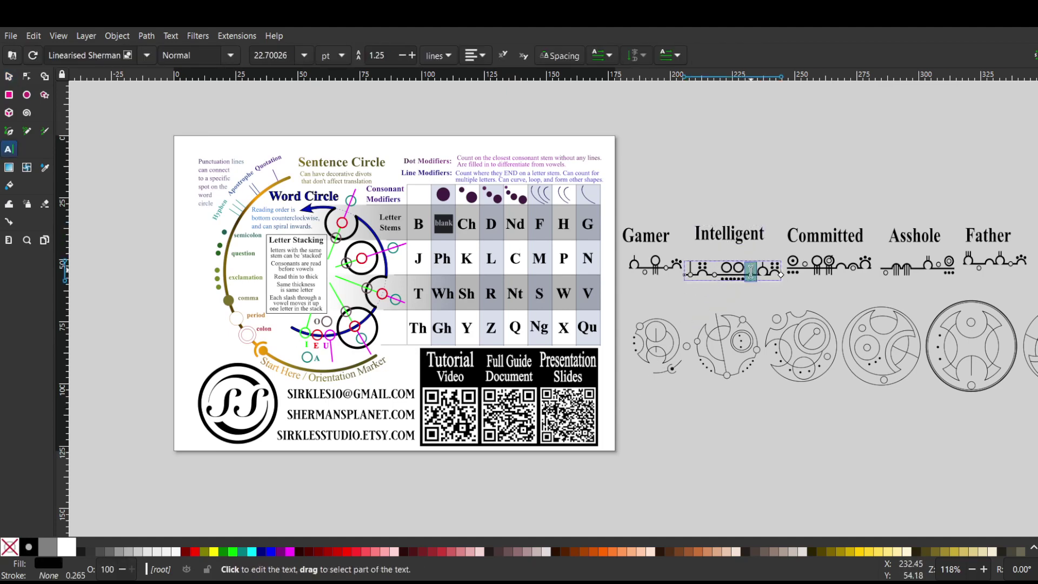
pyautogui.press('BackSpace')
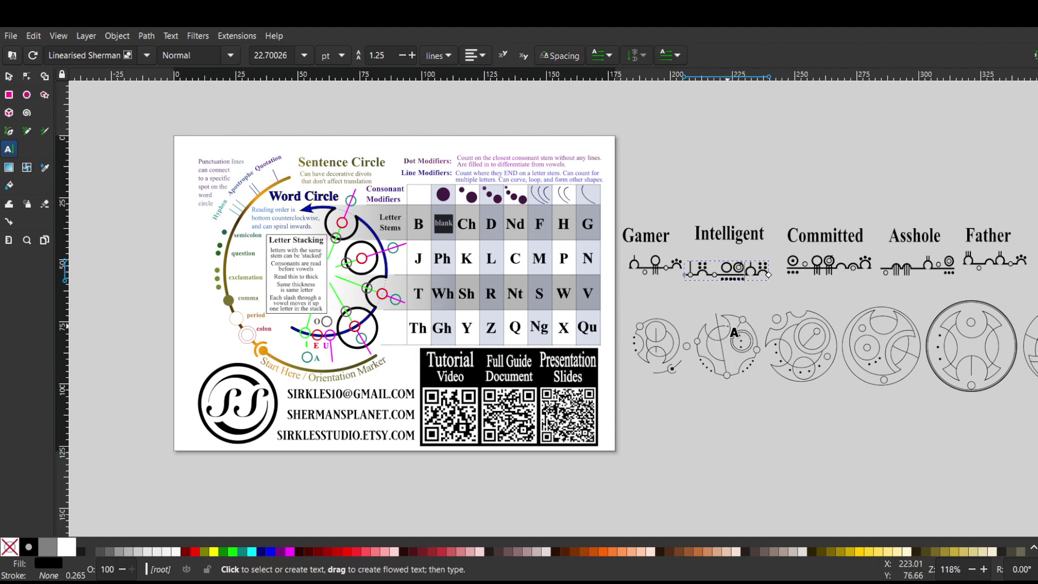
pyautogui.moveTo(746, 269); pyautogui.dragTo(756, 271)
pyautogui.write('g')
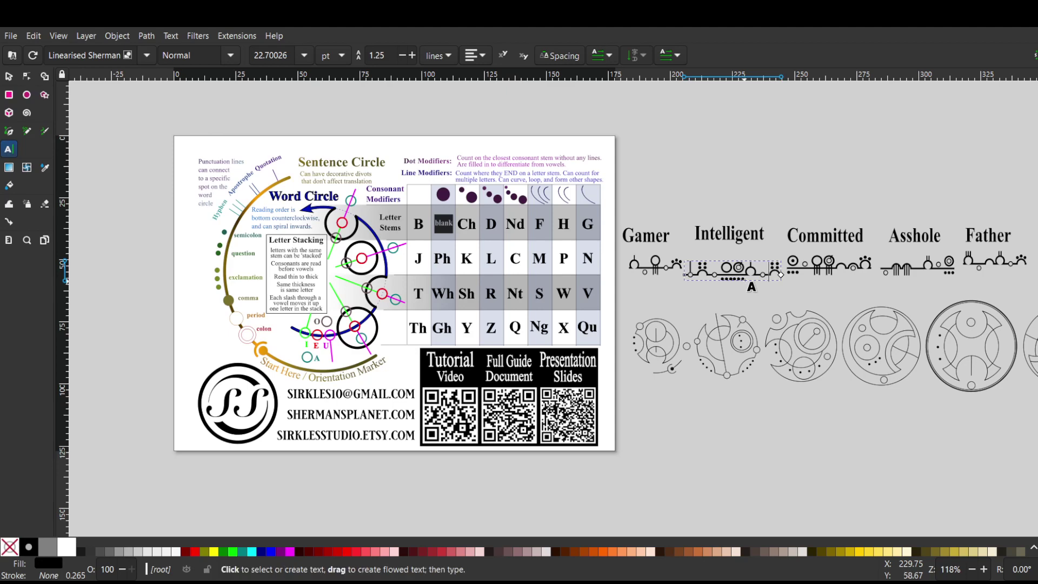
pyautogui.write('e')
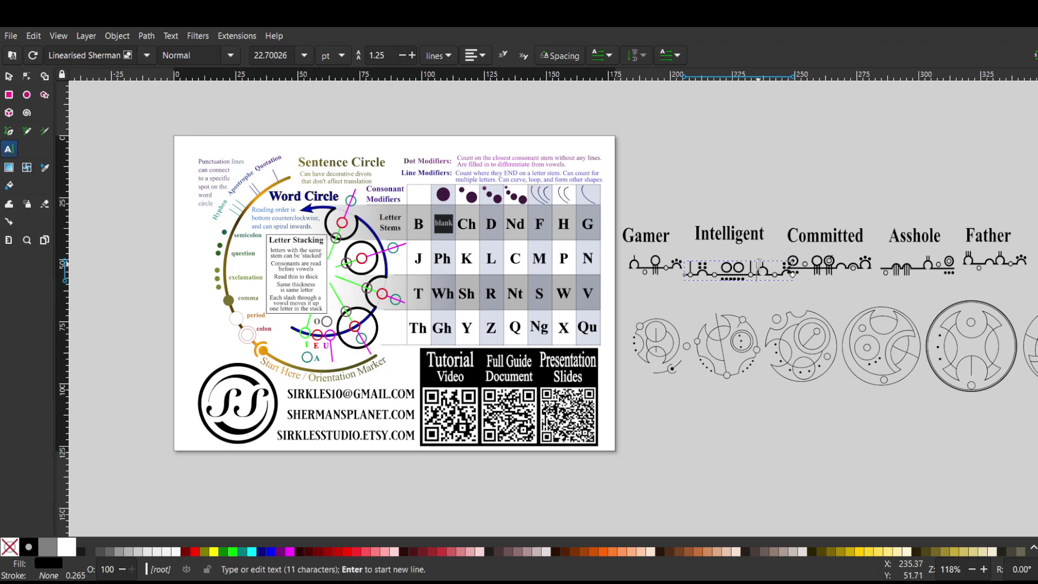
pyautogui.scroll(2, 759, 265)
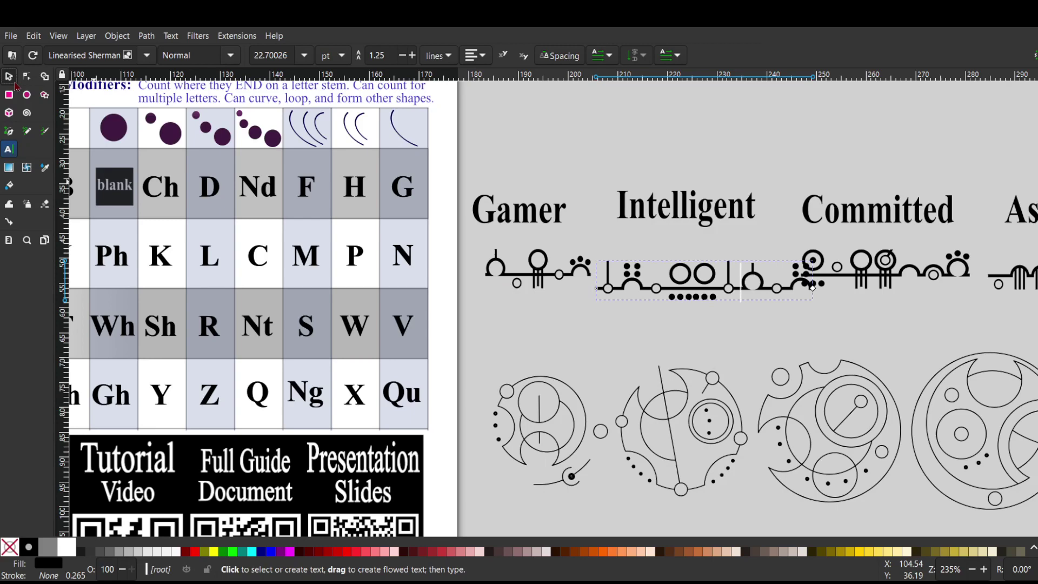
# Move the Intelligent Sherman line down and left so it ends short of Committed's script.
pyautogui.click(8, 76)
pyautogui.click(696, 281)
pyautogui.moveTo(696, 281); pyautogui.dragTo(671, 312)
pyautogui.scroll(-2, 670, 270)
pyautogui.hscroll(3, 670, 271)
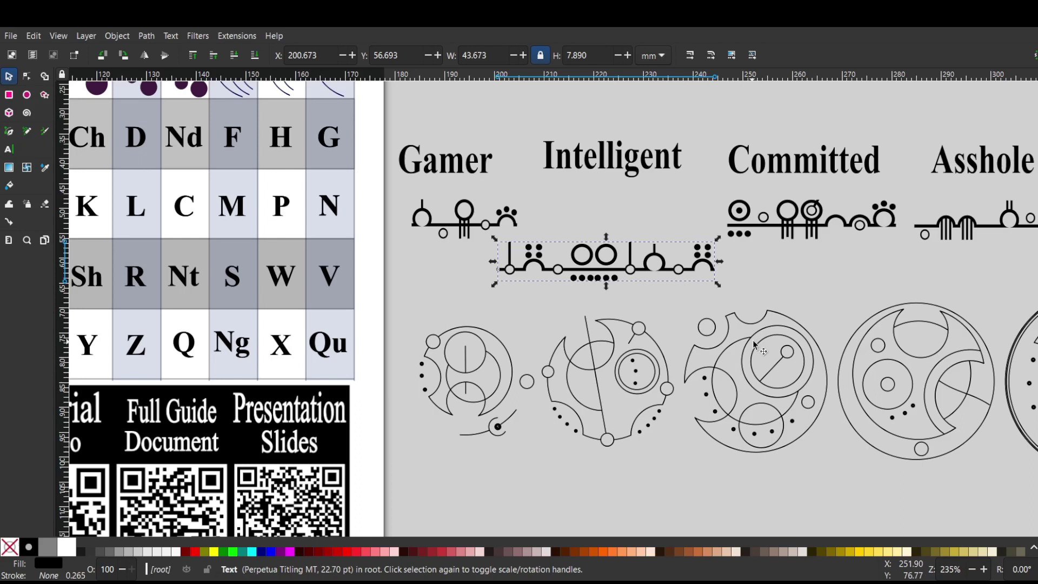
pyautogui.click(791, 217)
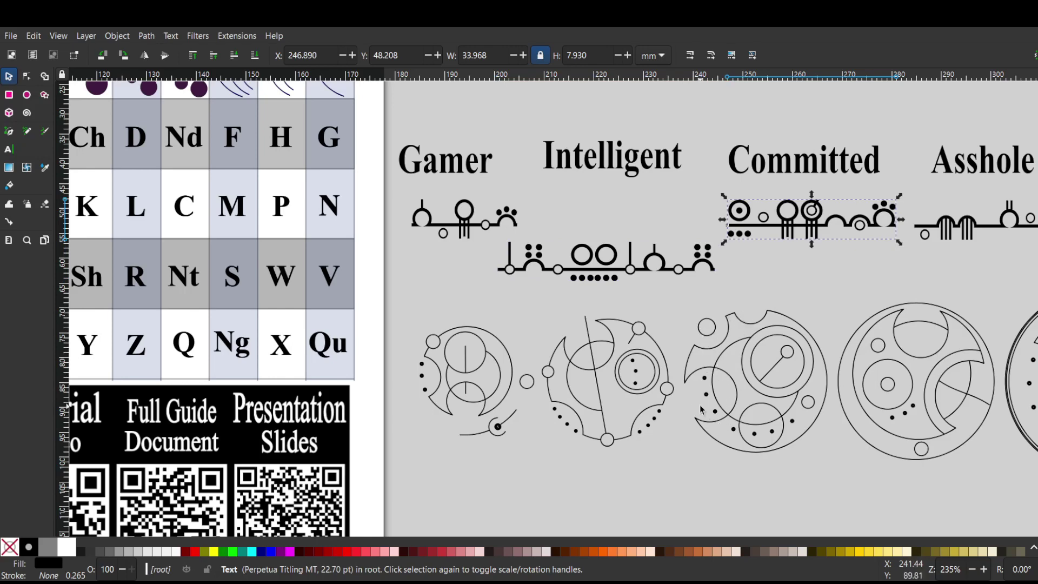
pyautogui.hscroll(6, 703, 379)
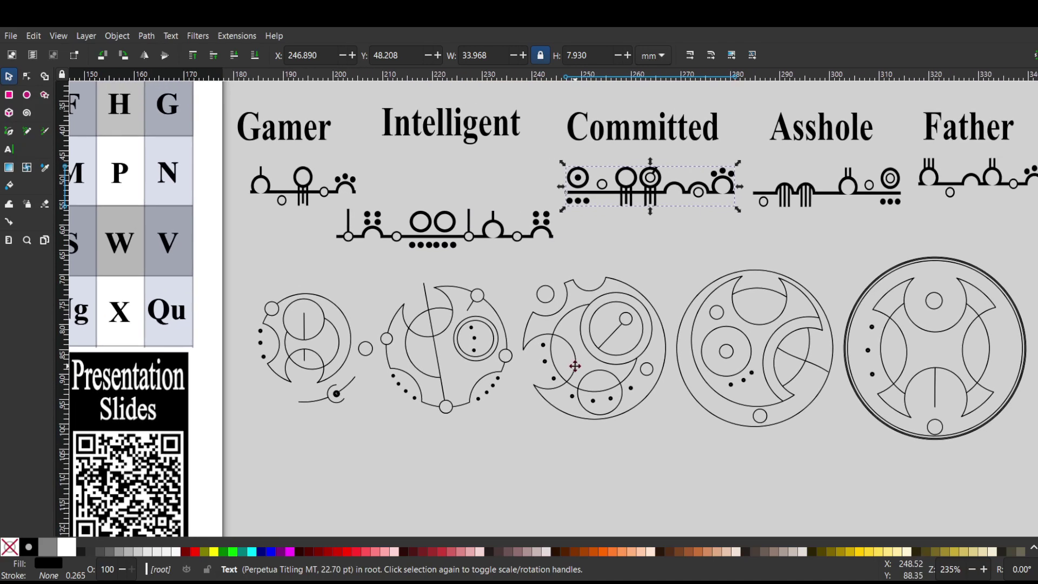
pyautogui.hscroll(3, 717, 344)
pyautogui.hscroll(5, 724, 287)
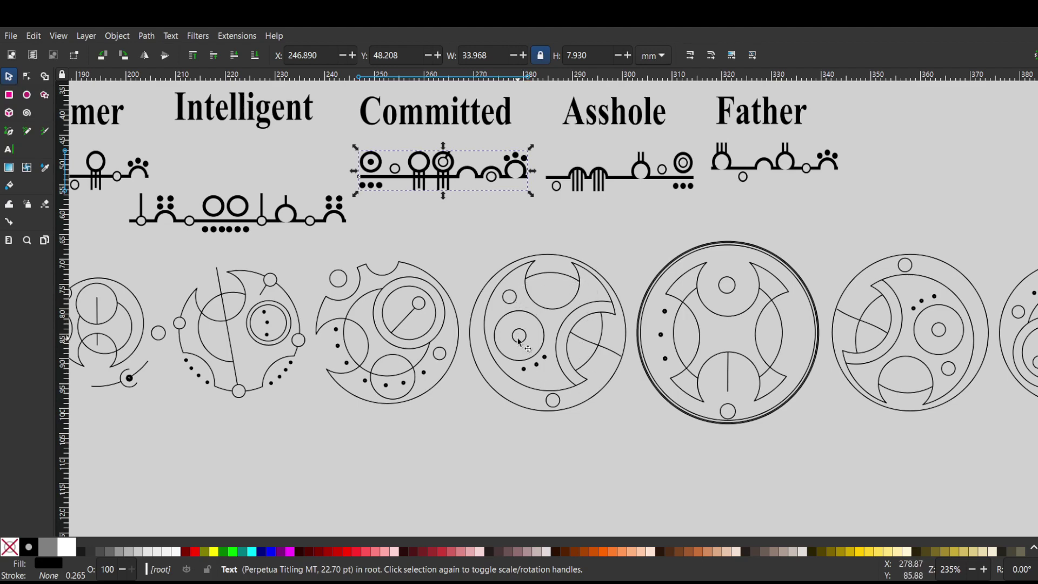
pyautogui.moveTo(635, 228); pyautogui.dragTo(585, 223)
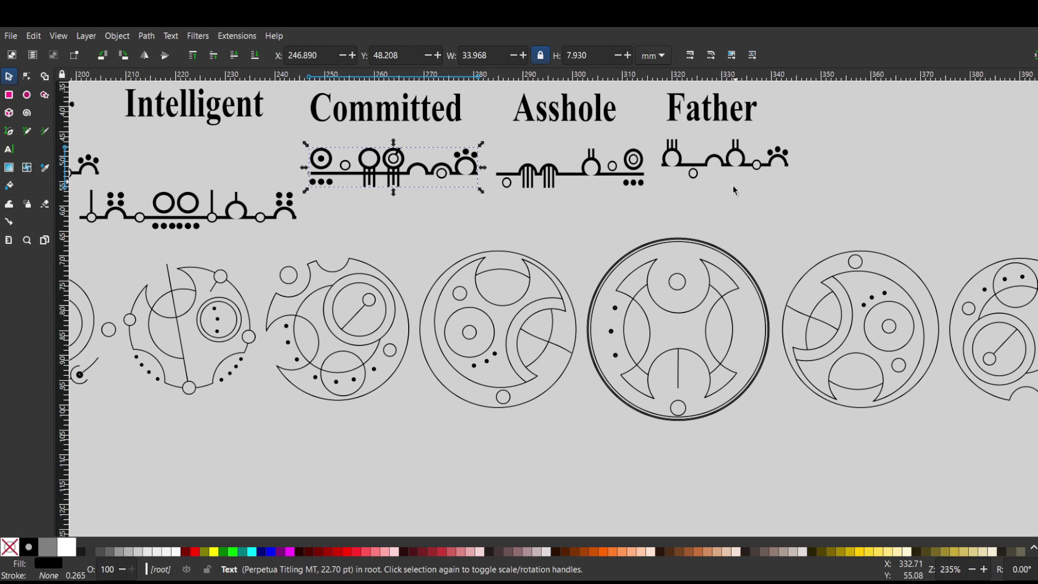
# Replace the incorrect glyphs near the end of the Father Sherman text with 'h'.
pyautogui.click(747, 162)
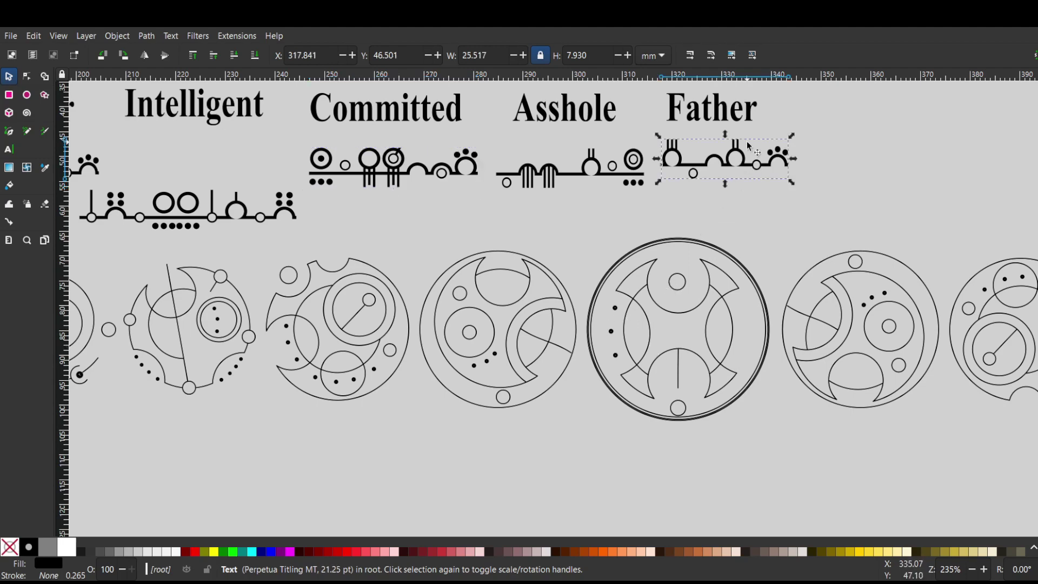
pyautogui.doubleClick(769, 151)
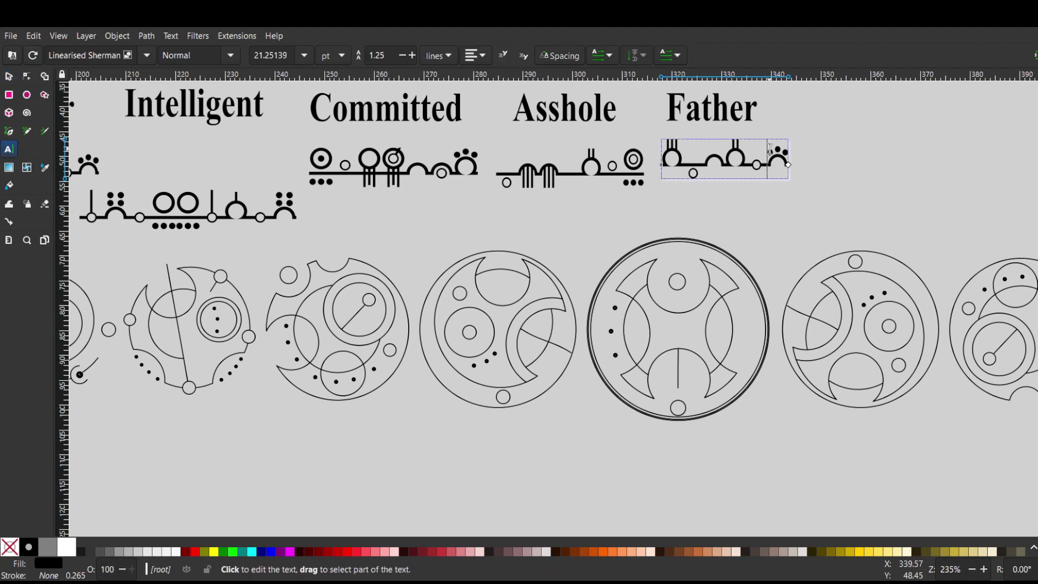
pyautogui.press('BackSpace')
pyautogui.press('BackSpace')
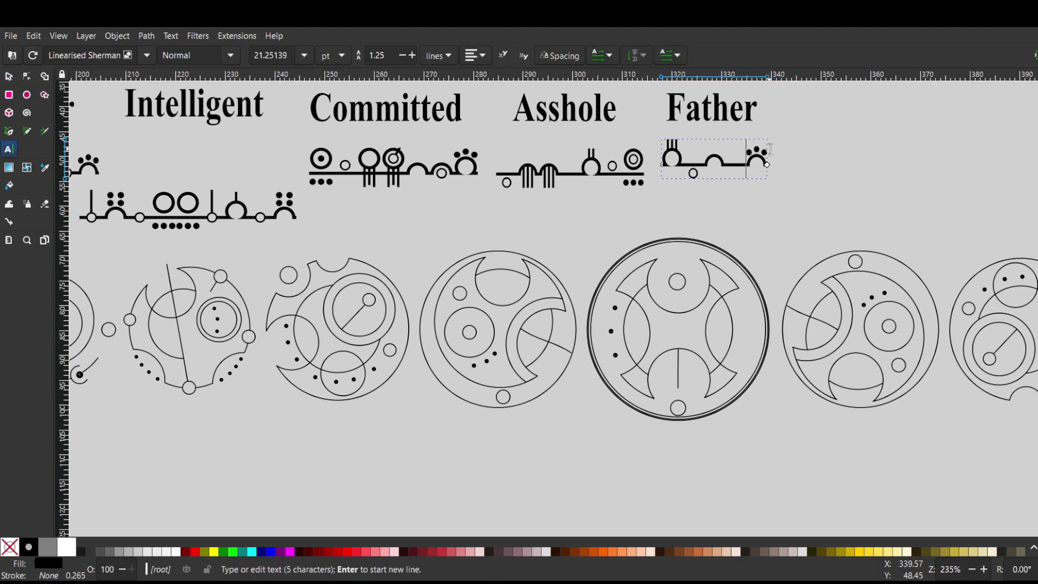
pyautogui.write('er')
pyautogui.press('BackSpace')
pyautogui.press('BackSpace')
pyautogui.write('h')
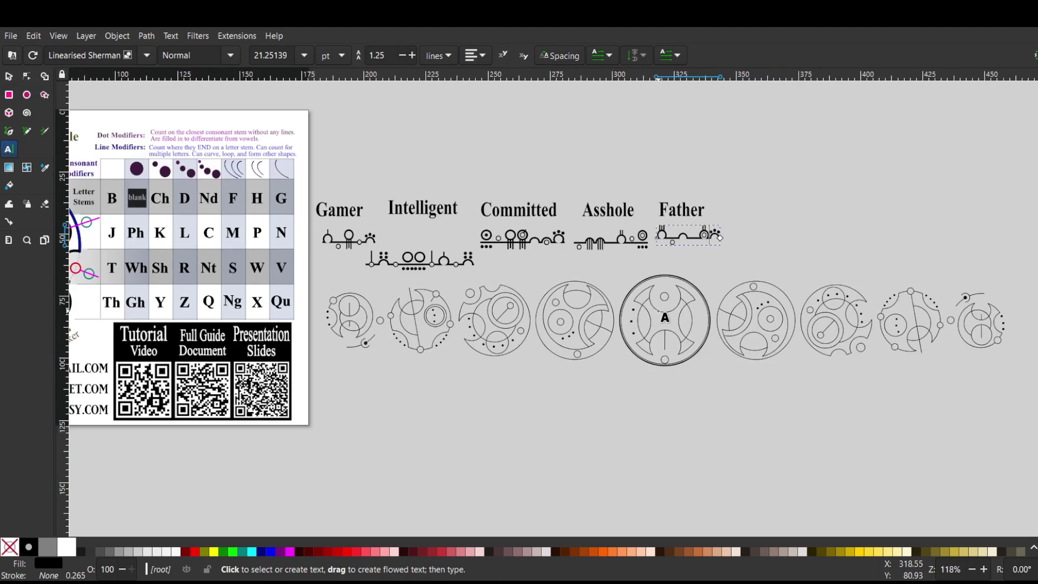
# Zoom out and pan to show the full reference sheet.
pyautogui.keyDown('ctrl'); pyautogui.scroll(-2, 657, 316); pyautogui.keyUp('ctrl')
pyautogui.keyDown('shift'); pyautogui.hscroll(5, 829, 310); pyautogui.keyUp('shift')
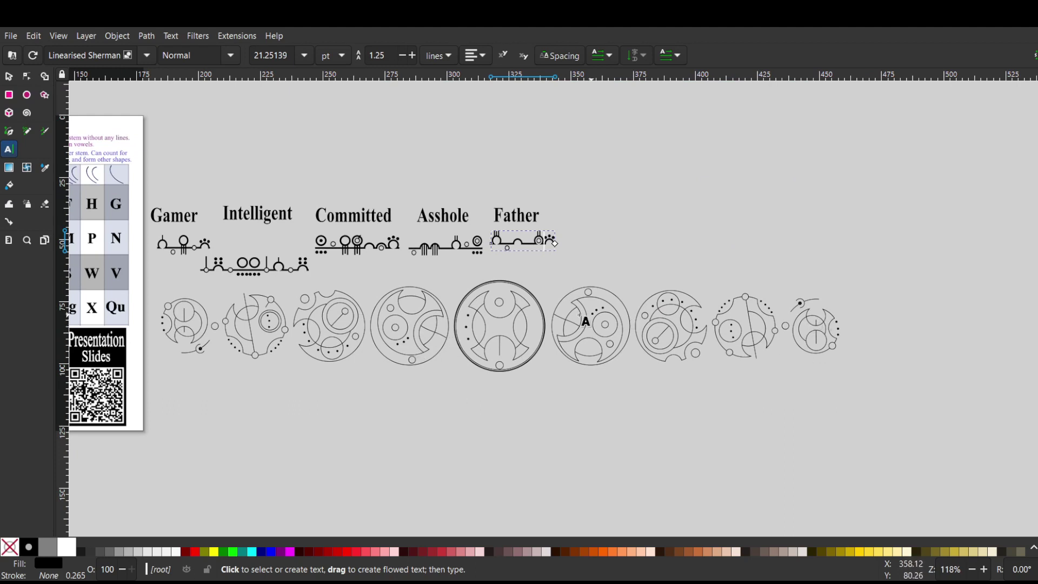
pyautogui.hscroll(-5, 458, 315)
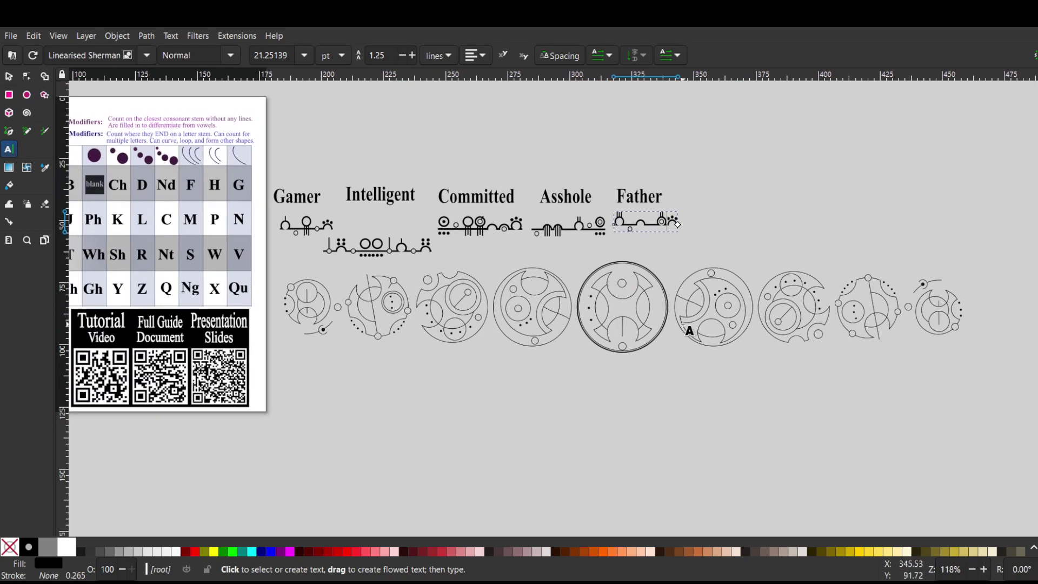
pyautogui.scroll(-2, 617, 289)
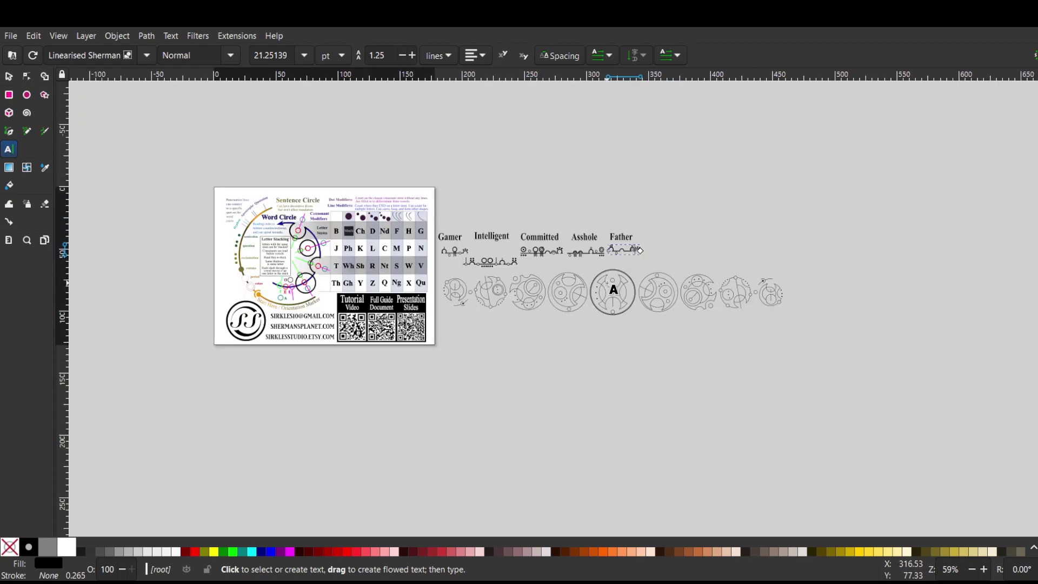